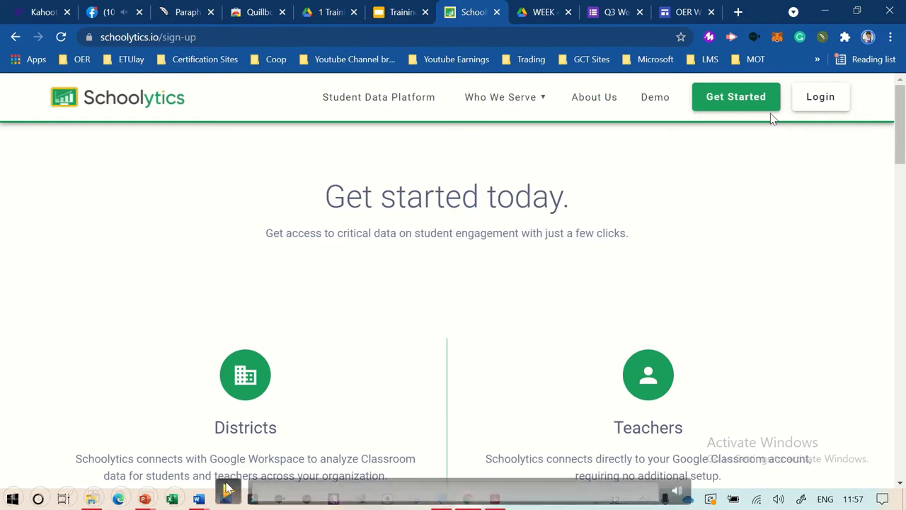
Scroll down the Schoolytics sign-up page toward the Login and Google sign-in options
{"action": "scroll", "coordinate": [677, 254], "scroll_direction": "down", "scroll_amount": 3}
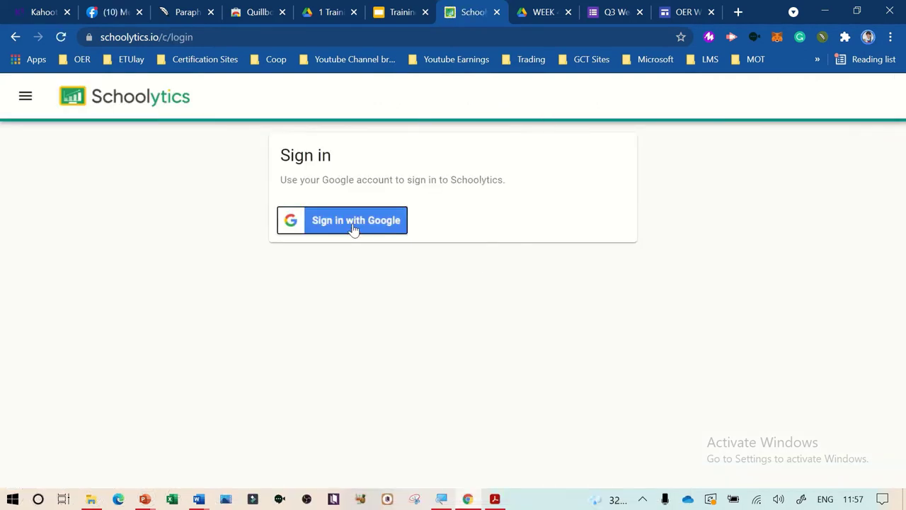
Choose the Google account and allow Schoolytics to access Classroom data
{"action": "left_click", "coordinate": [352, 227]}
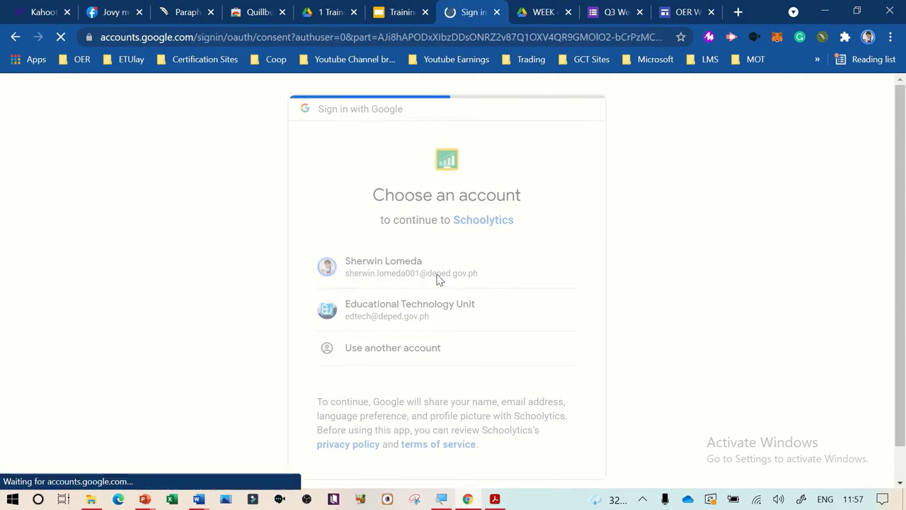
{"action": "scroll", "coordinate": [454, 294], "scroll_direction": "down", "scroll_amount": 4}
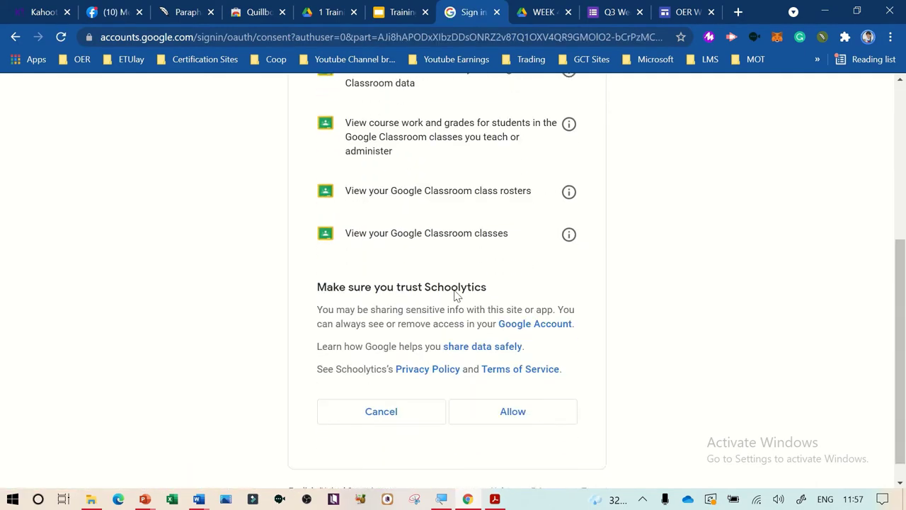
{"action": "left_click", "coordinate": [515, 415]}
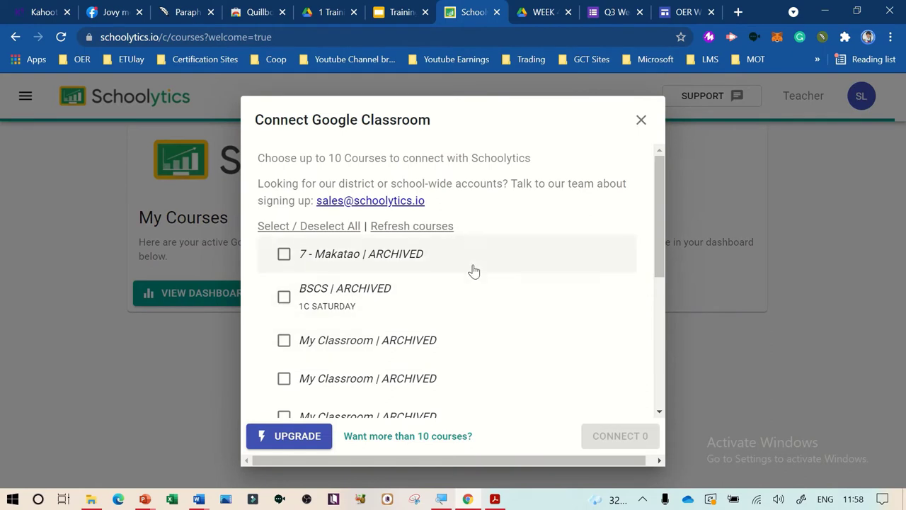
Tick 7 - Makatao, BSCS and the first three My Classroom courses
{"action": "scroll", "coordinate": [535, 249], "scroll_direction": "down", "scroll_amount": 2}
{"action": "scroll", "coordinate": [508, 306], "scroll_direction": "up", "scroll_amount": 2}
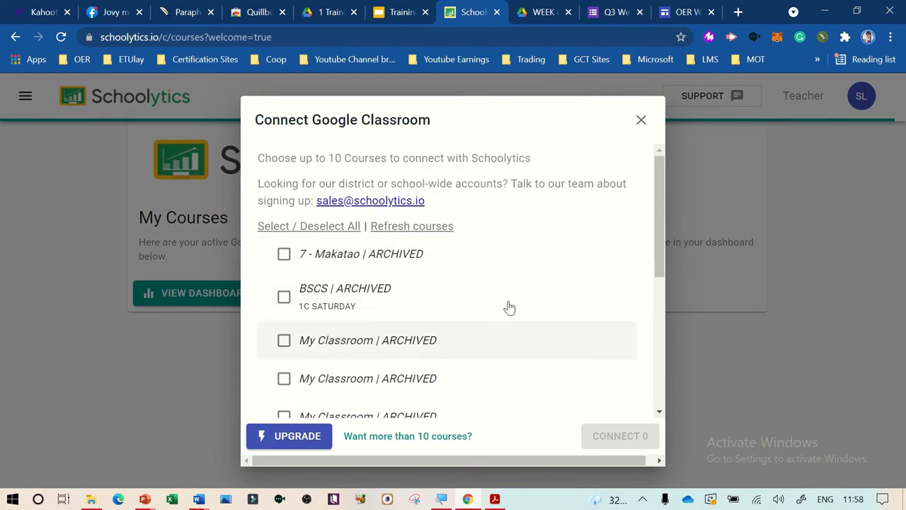
{"action": "left_click", "coordinate": [324, 121]}
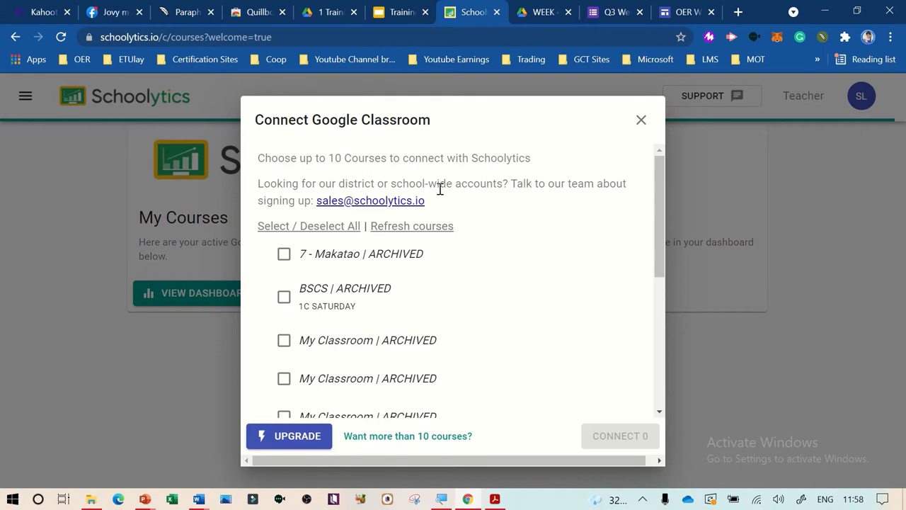
{"action": "left_click", "coordinate": [284, 254]}
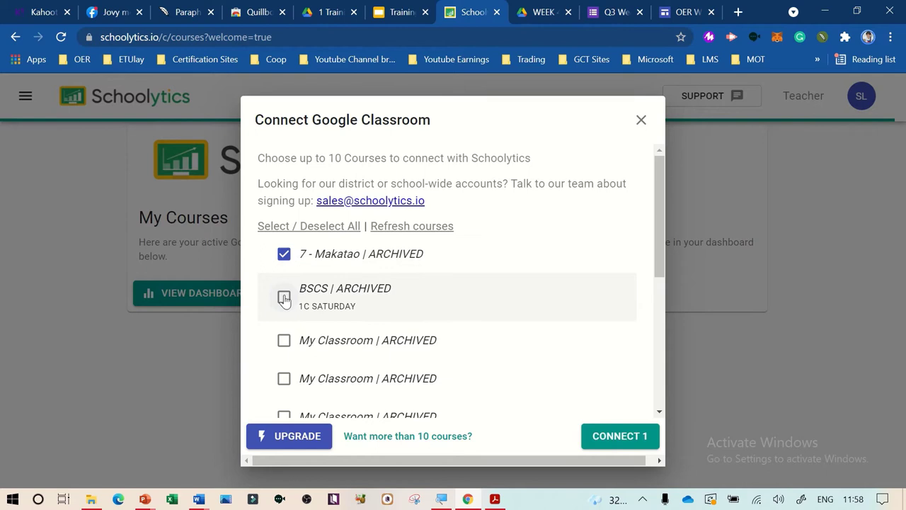
{"action": "left_click", "coordinate": [283, 298]}
{"action": "left_click", "coordinate": [284, 340]}
{"action": "scroll", "coordinate": [282, 347], "scroll_direction": "down", "scroll_amount": 1}
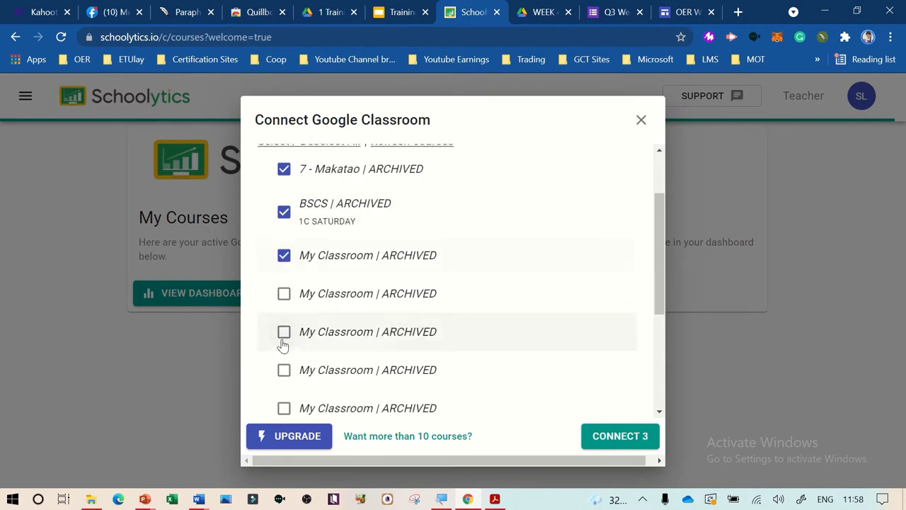
{"action": "left_click", "coordinate": [284, 293]}
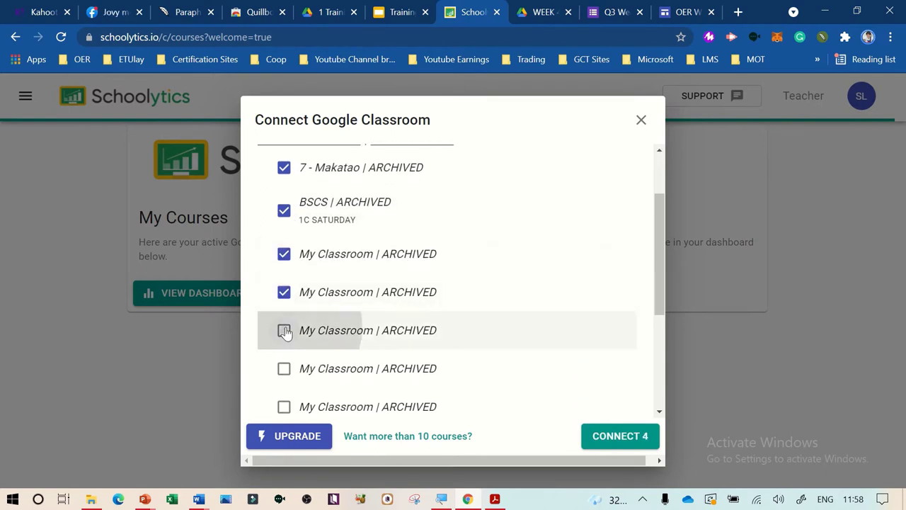
{"action": "left_click", "coordinate": [284, 330]}
Tick the remaining five courses through Math 2 3rd Quarter Week 4 and connect all ten
{"action": "scroll", "coordinate": [285, 332], "scroll_direction": "down", "scroll_amount": 1}
{"action": "left_click", "coordinate": [284, 316]}
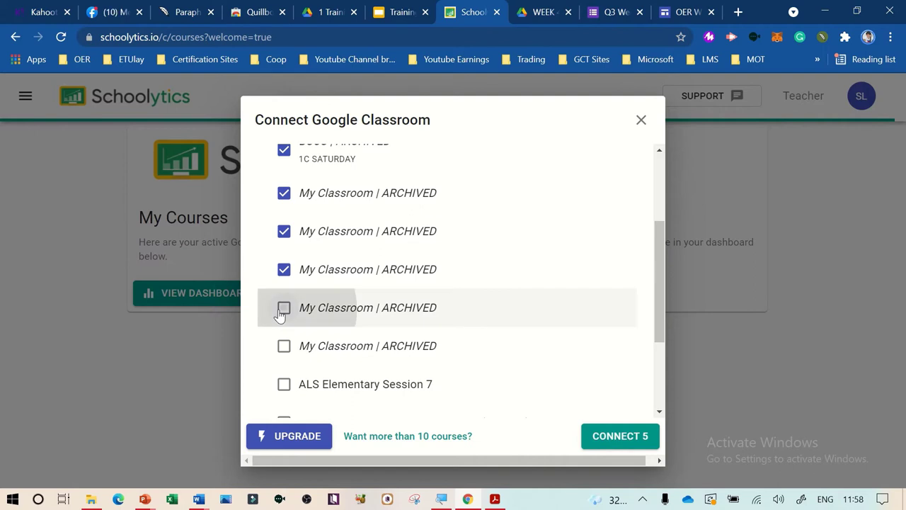
{"action": "left_click", "coordinate": [284, 345]}
{"action": "scroll", "coordinate": [284, 340], "scroll_direction": "down", "scroll_amount": 1}
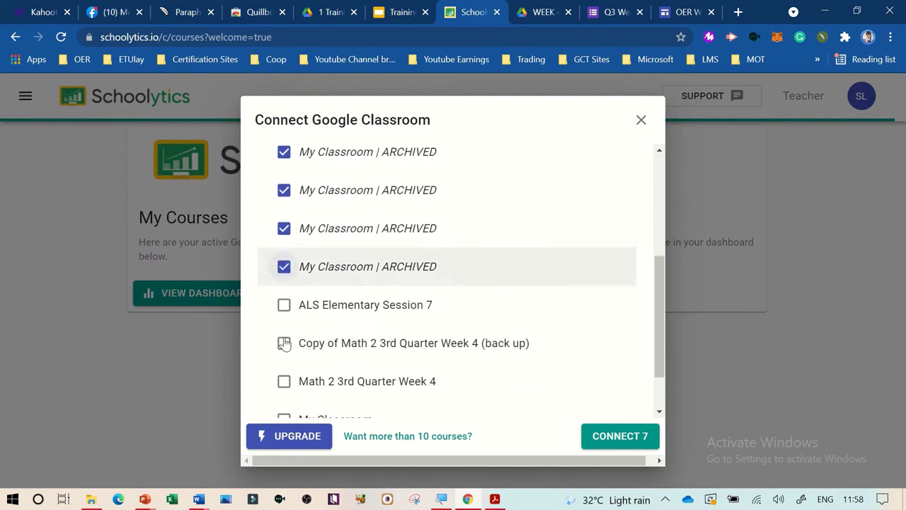
{"action": "left_click", "coordinate": [281, 296]}
{"action": "left_click", "coordinate": [282, 331]}
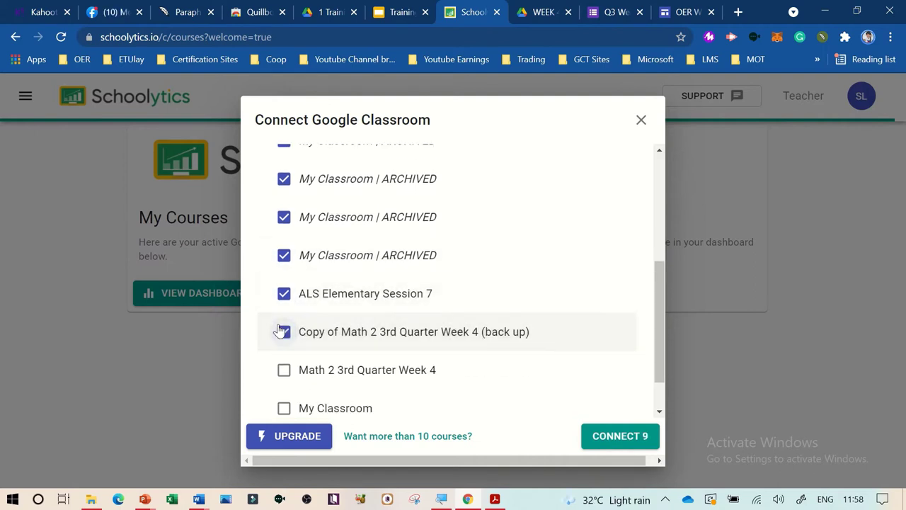
{"action": "scroll", "coordinate": [282, 330], "scroll_direction": "down", "scroll_amount": 1}
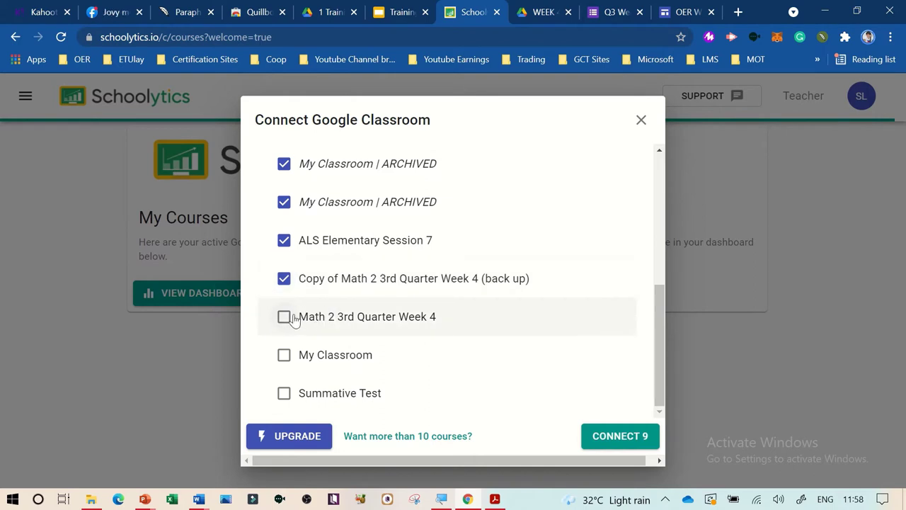
{"action": "left_click", "coordinate": [294, 318]}
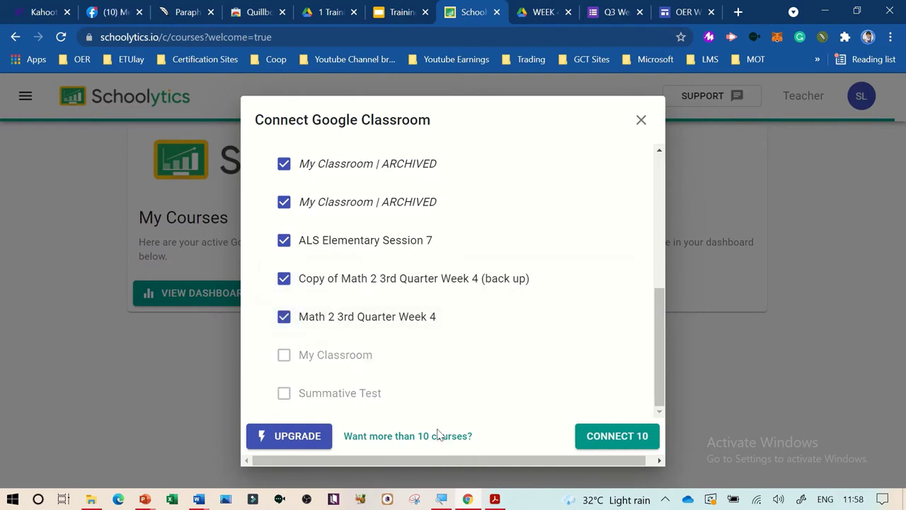
{"action": "left_click", "coordinate": [616, 436]}
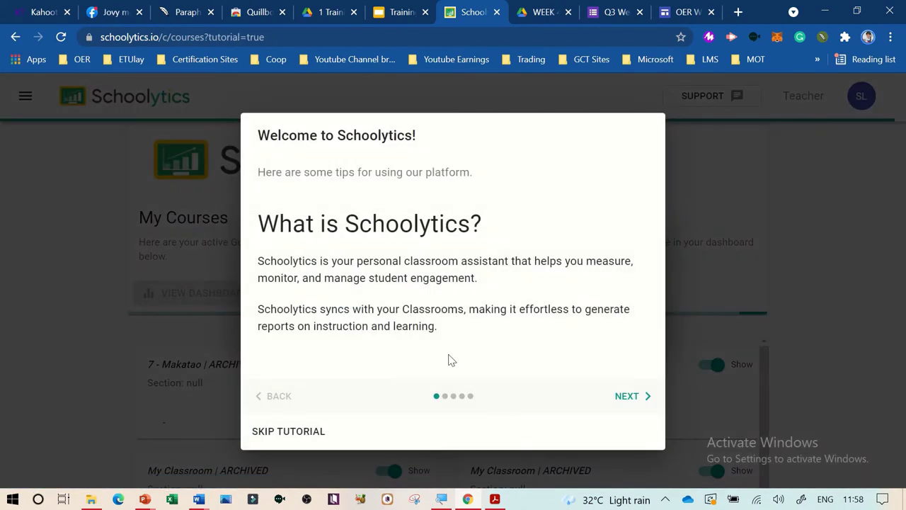
Advance through the Browse Reports, Apply Filters and Drill-downs tips, then close the tutorial
{"action": "left_click", "coordinate": [626, 405]}
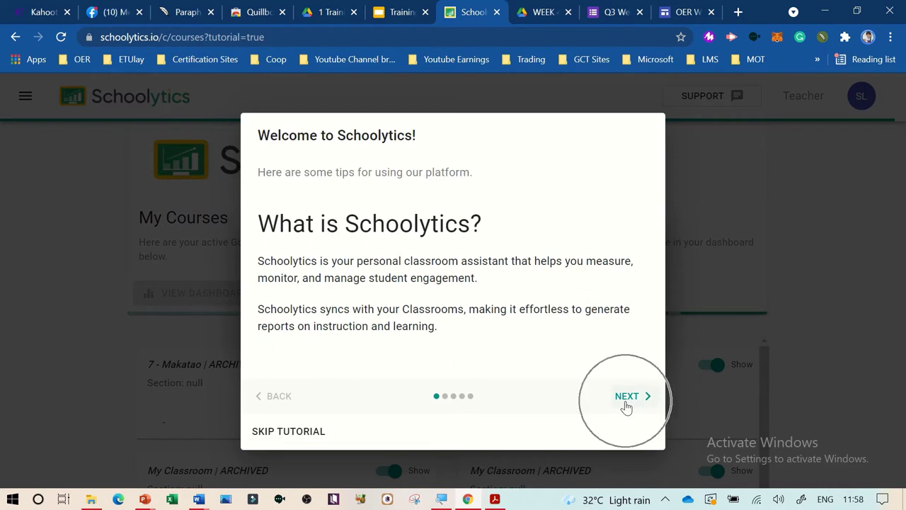
{"action": "left_click", "coordinate": [626, 405]}
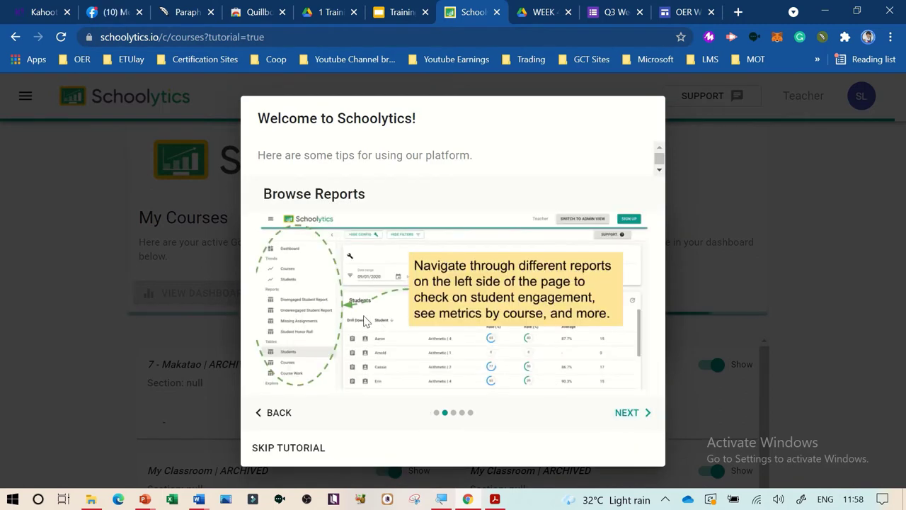
{"action": "left_click", "coordinate": [638, 422]}
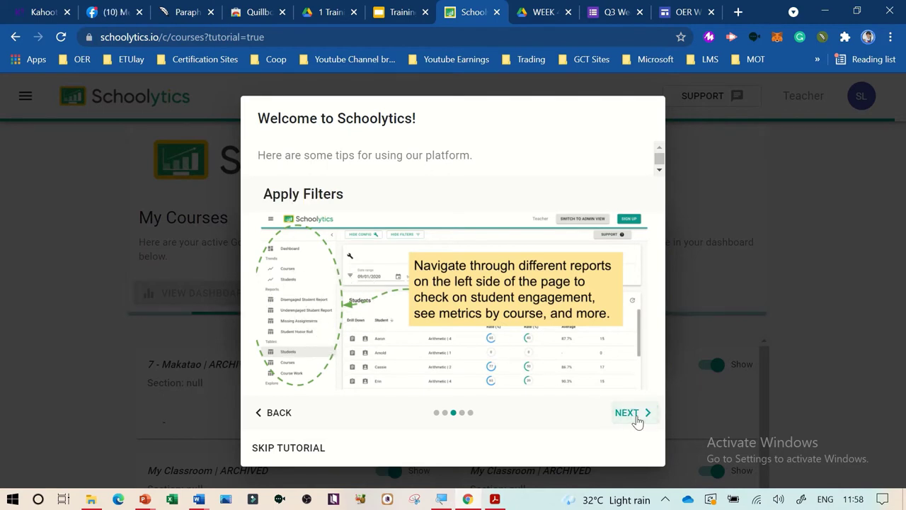
{"action": "left_click", "coordinate": [638, 418]}
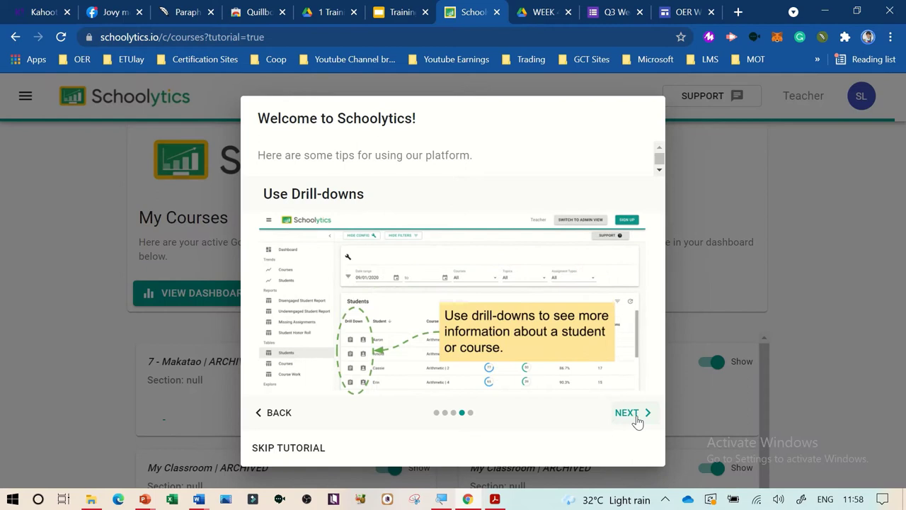
{"action": "left_click", "coordinate": [637, 418]}
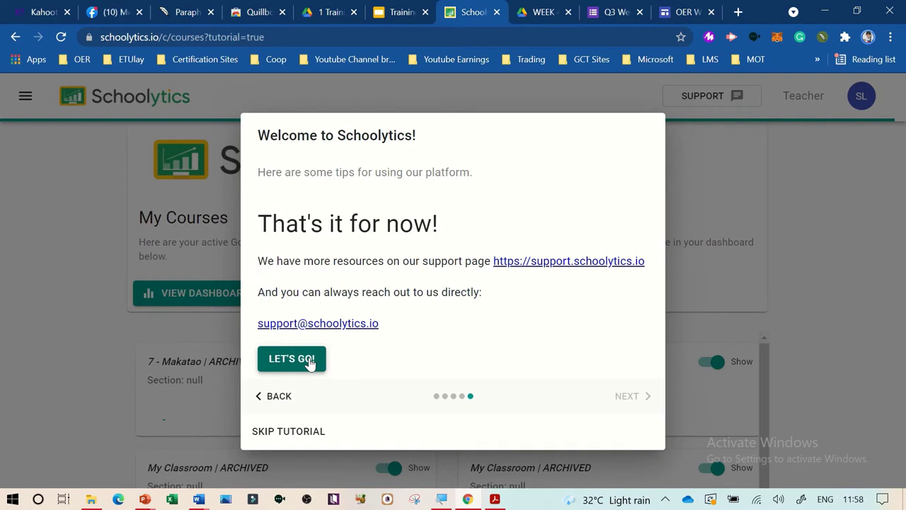
{"action": "left_click", "coordinate": [310, 360]}
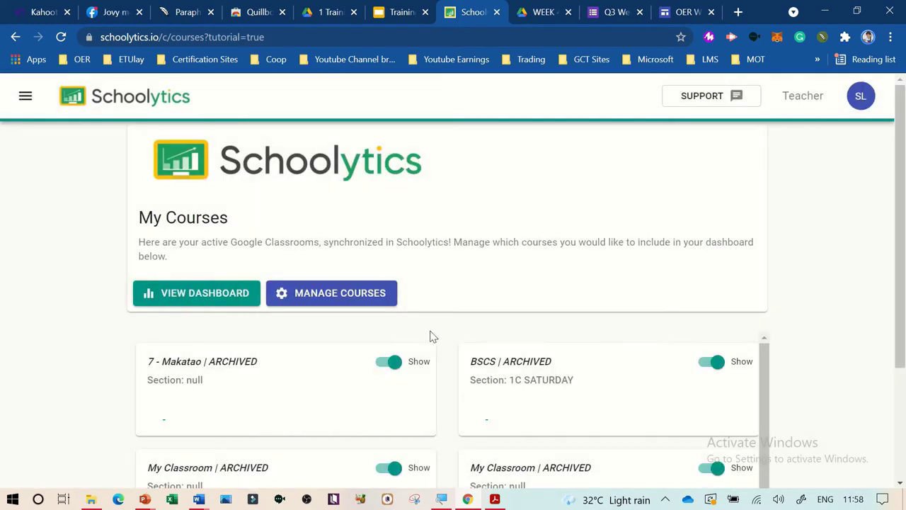
Scroll the My Courses page and open the teacher dashboard via VIEW DASHBOARD
{"action": "scroll", "coordinate": [435, 236], "scroll_direction": "down", "scroll_amount": 1}
{"action": "scroll", "coordinate": [435, 236], "scroll_direction": "down", "scroll_amount": 1}
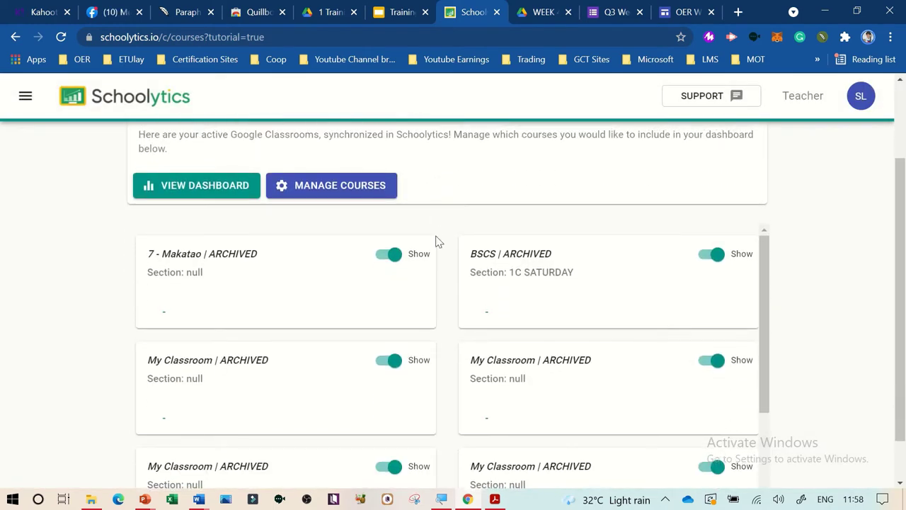
{"action": "left_click", "coordinate": [223, 185]}
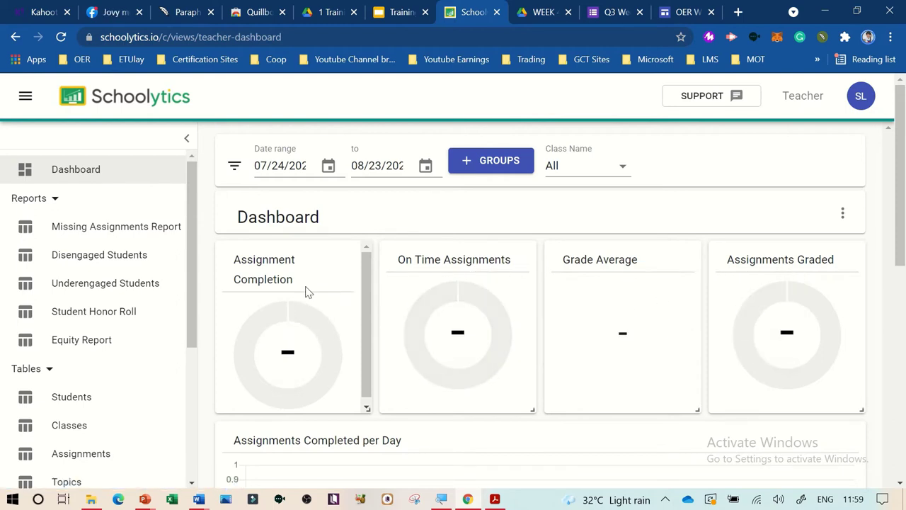
Visit the Missing Assignments, Disengaged, Underengaged and Honor Roll reports, ending on Equity Report
{"action": "scroll", "coordinate": [269, 297], "scroll_direction": "down", "scroll_amount": 1}
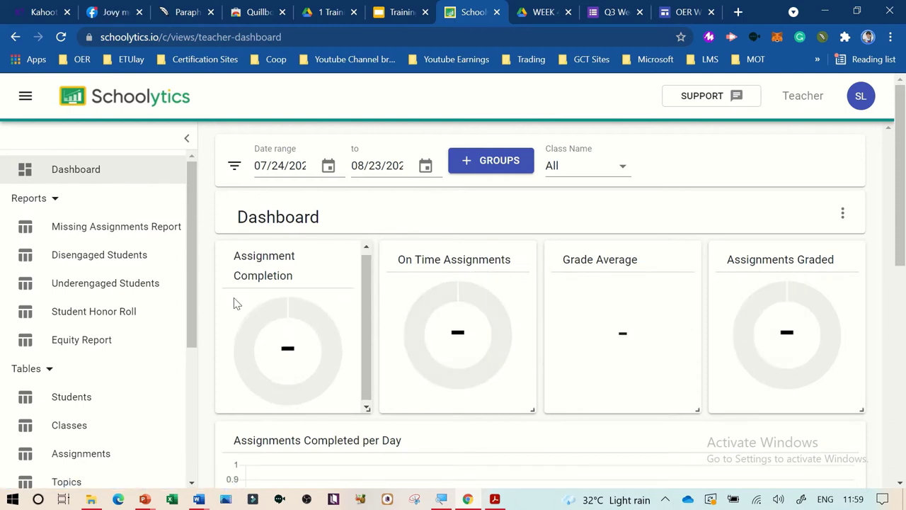
{"action": "left_click", "coordinate": [96, 231]}
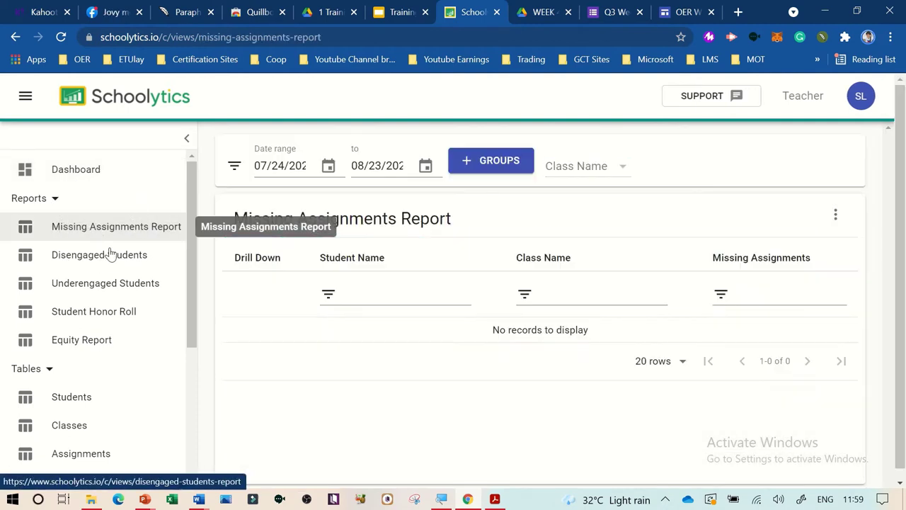
{"action": "left_click", "coordinate": [92, 259]}
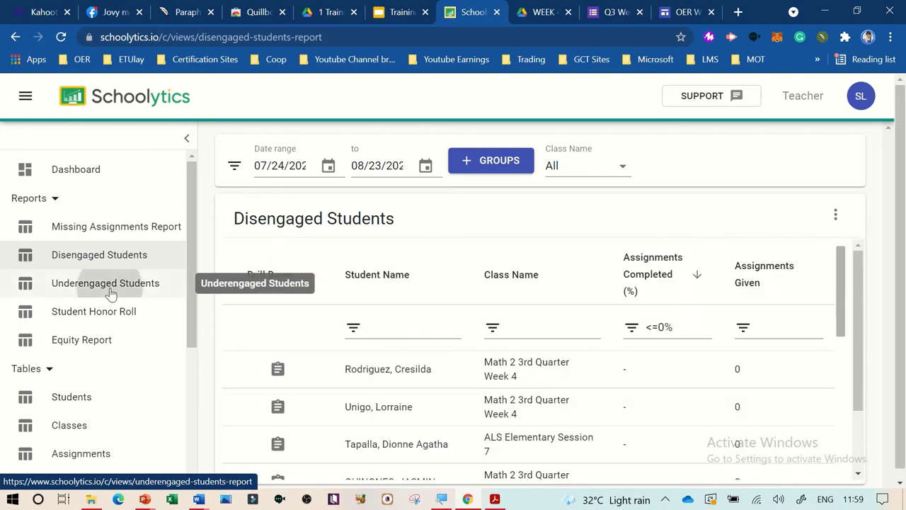
{"action": "left_click", "coordinate": [110, 289]}
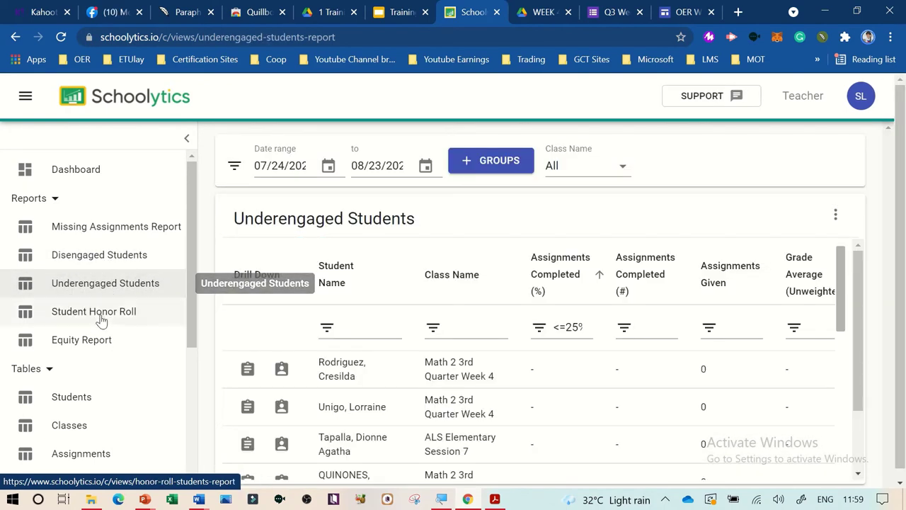
{"action": "scroll", "coordinate": [102, 319], "scroll_direction": "down", "scroll_amount": 1}
{"action": "left_click", "coordinate": [93, 264]}
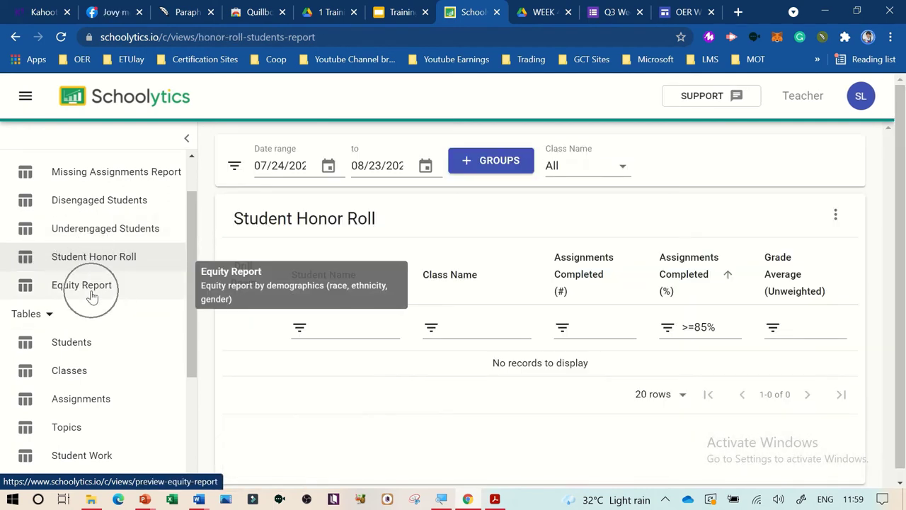
{"action": "left_click", "coordinate": [92, 290]}
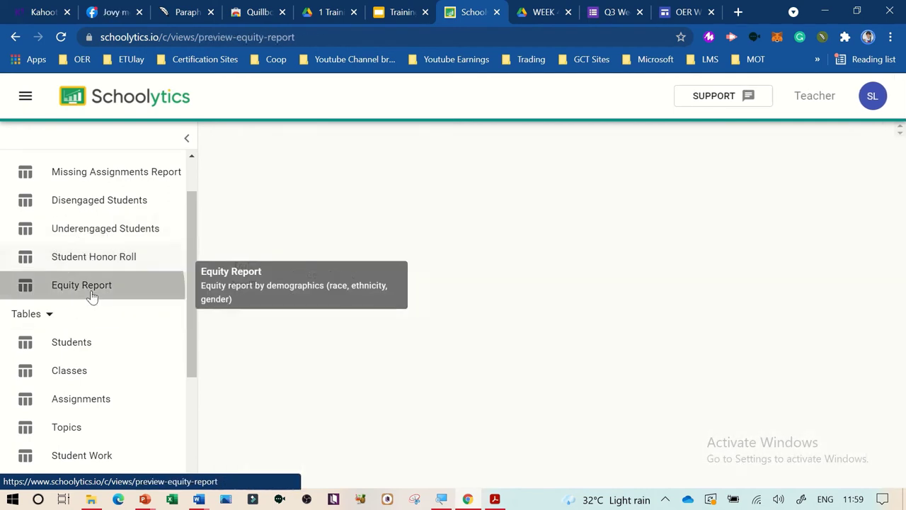
{"action": "scroll", "coordinate": [91, 297], "scroll_direction": "down", "scroll_amount": 2}
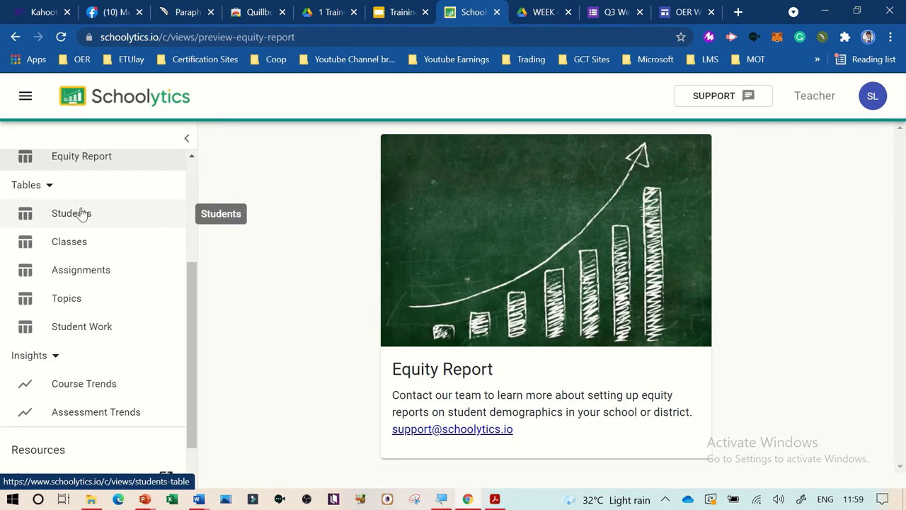
Open the Students, Classes, Assignments, Topics and Student Work tables one after another
{"action": "left_click", "coordinate": [83, 215]}
{"action": "left_click", "coordinate": [83, 249]}
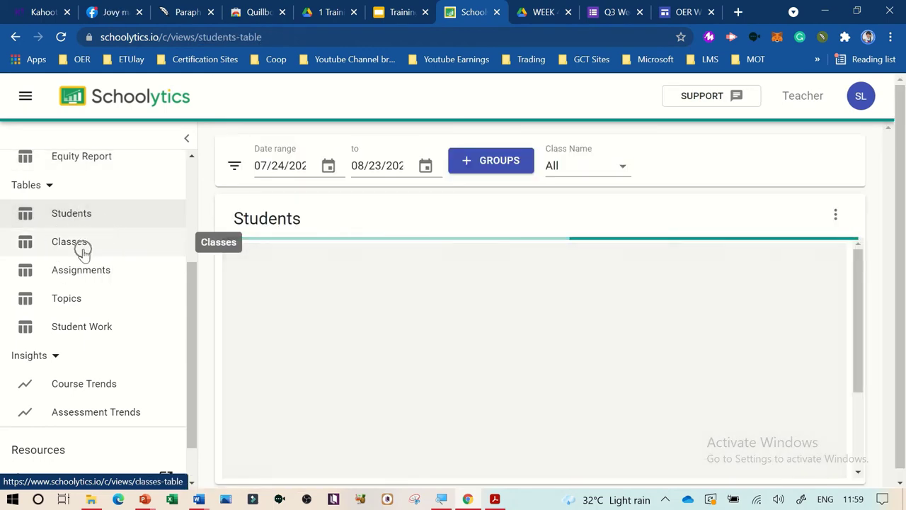
{"action": "scroll", "coordinate": [396, 409], "scroll_direction": "down", "scroll_amount": 3}
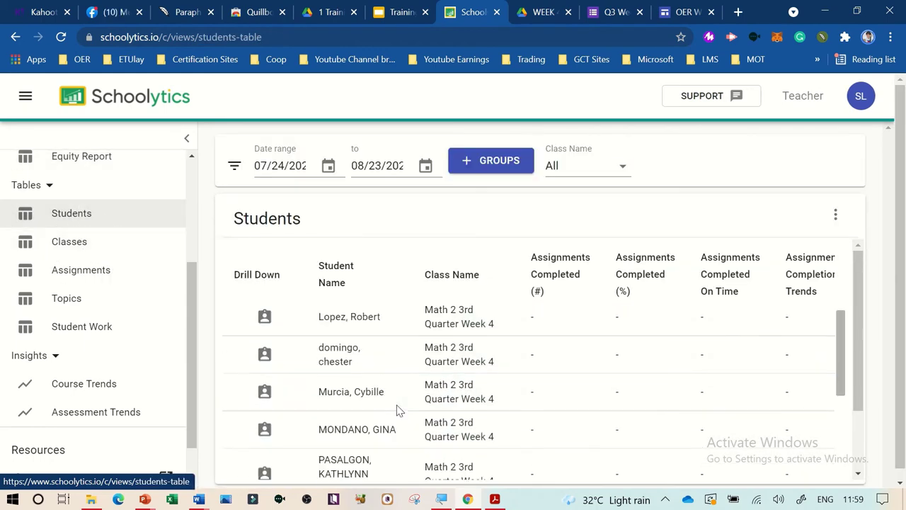
{"action": "scroll", "coordinate": [397, 408], "scroll_direction": "down", "scroll_amount": 1}
{"action": "left_click", "coordinate": [120, 242]}
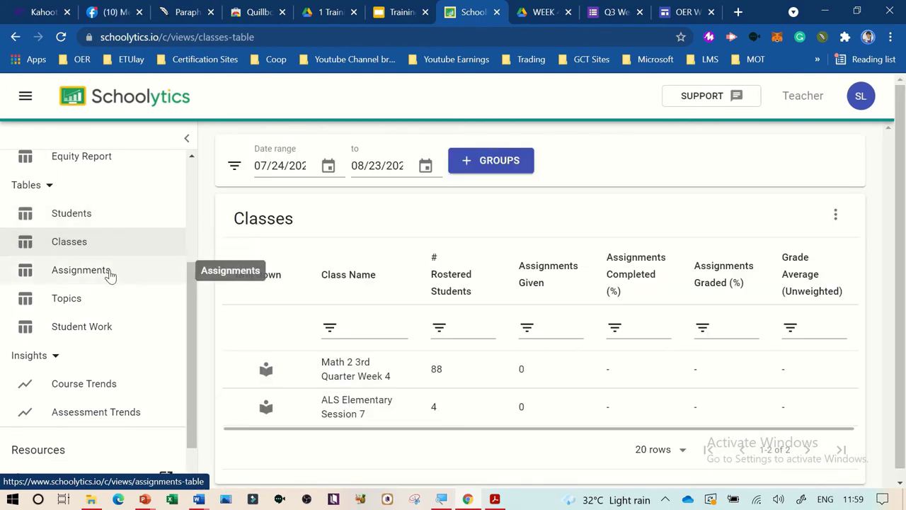
{"action": "left_click", "coordinate": [110, 271]}
{"action": "scroll", "coordinate": [110, 275], "scroll_direction": "down", "scroll_amount": 1}
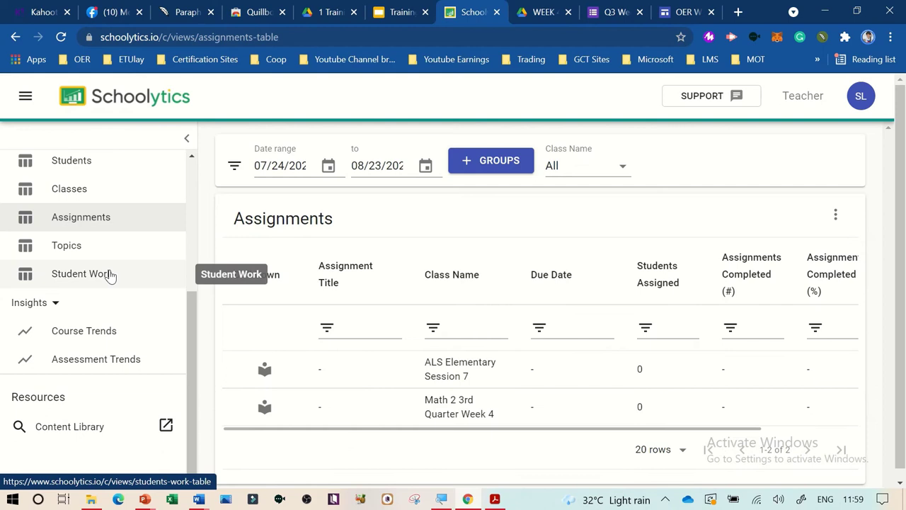
{"action": "left_click", "coordinate": [97, 253]}
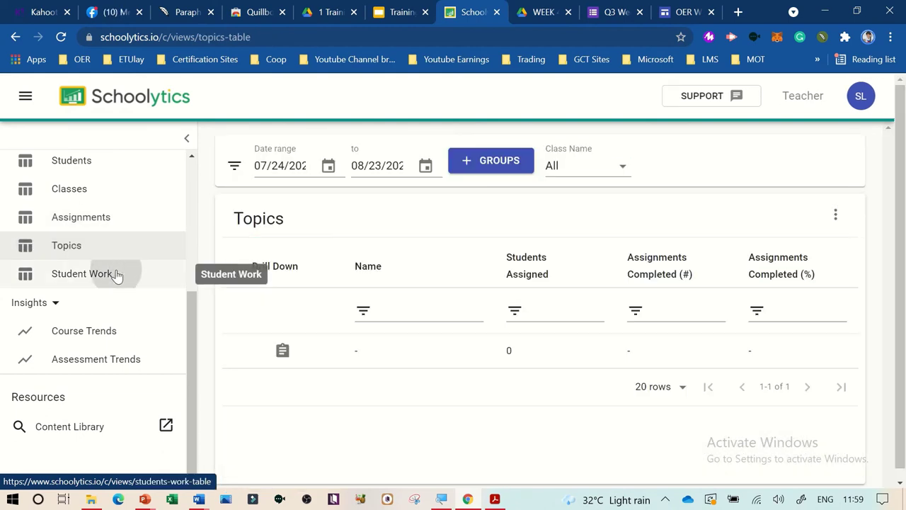
{"action": "left_click", "coordinate": [117, 275]}
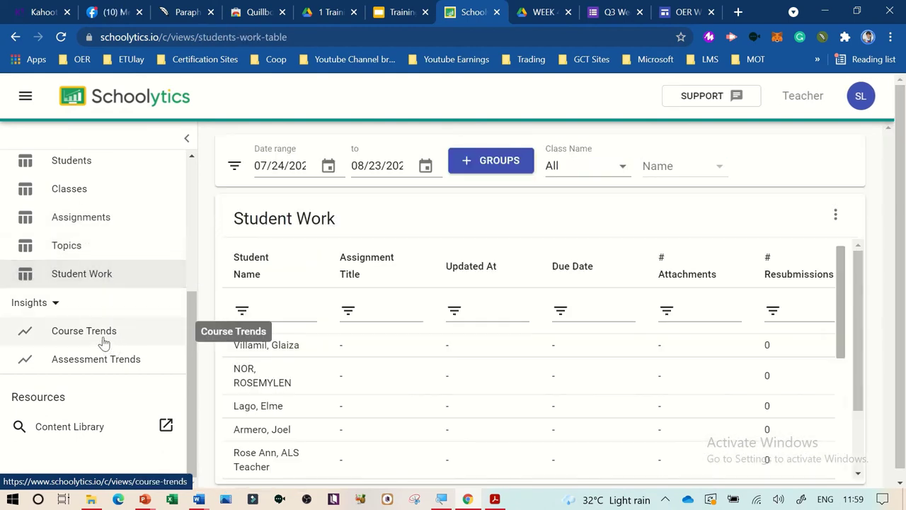
View Course Trends and the Assessment Trends preview, then return to the Dashboard
{"action": "left_click", "coordinate": [104, 343]}
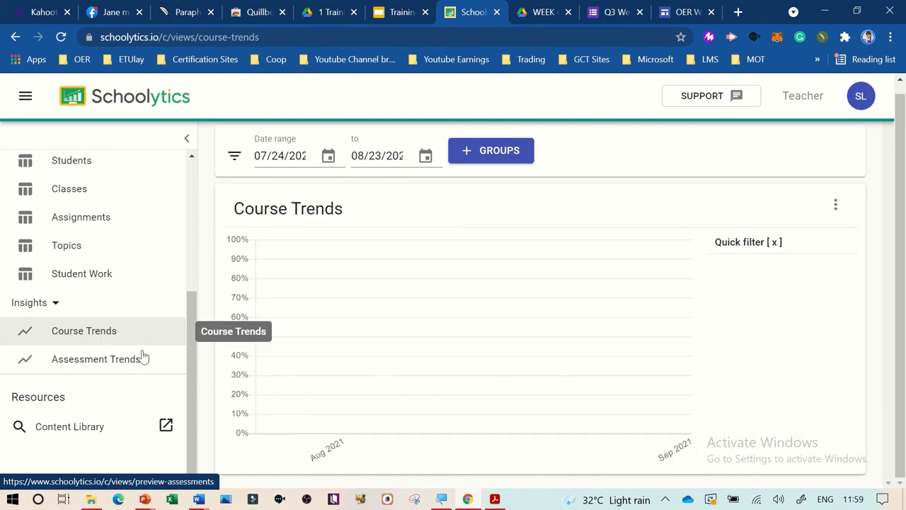
{"action": "left_click", "coordinate": [121, 366]}
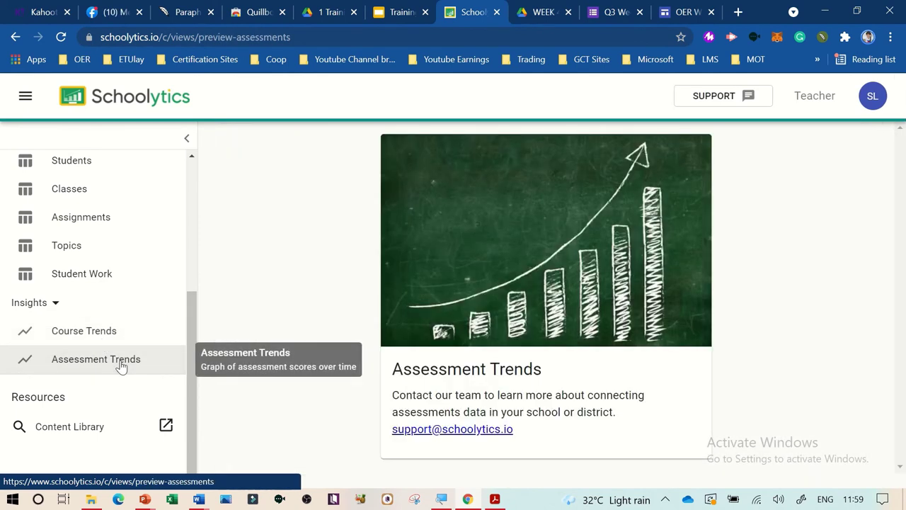
{"action": "scroll", "coordinate": [121, 366], "scroll_direction": "up", "scroll_amount": 1}
{"action": "scroll", "coordinate": [121, 365], "scroll_direction": "up", "scroll_amount": 2}
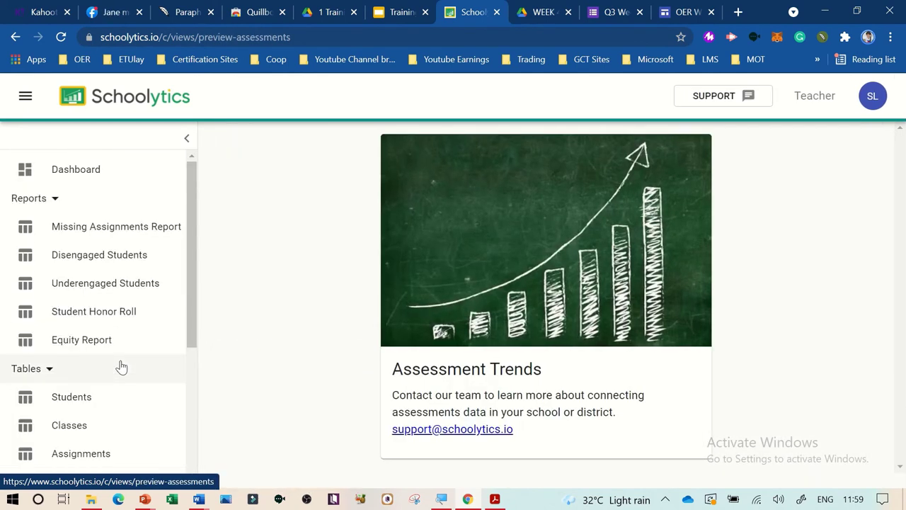
{"action": "left_click", "coordinate": [107, 172]}
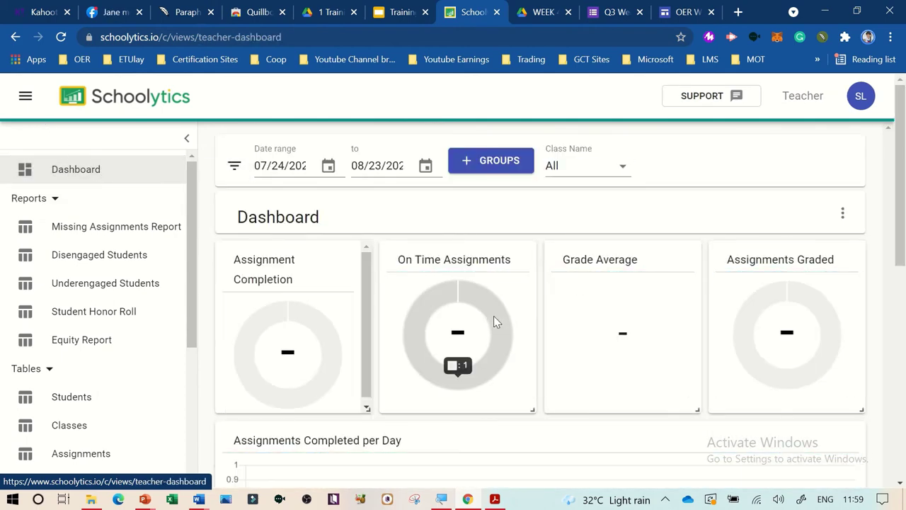
Switch to Classes from the main menu and scroll through the ten course cards
{"action": "left_click", "coordinate": [25, 96]}
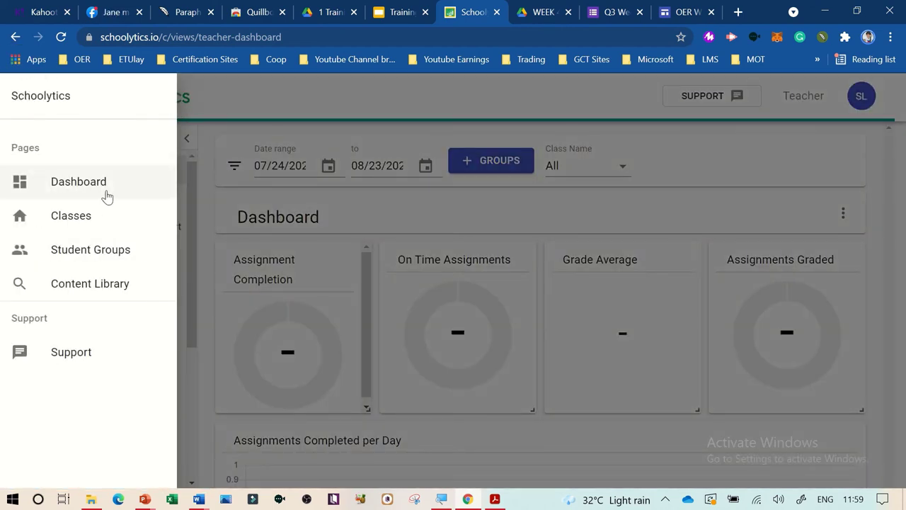
{"action": "left_click", "coordinate": [98, 218]}
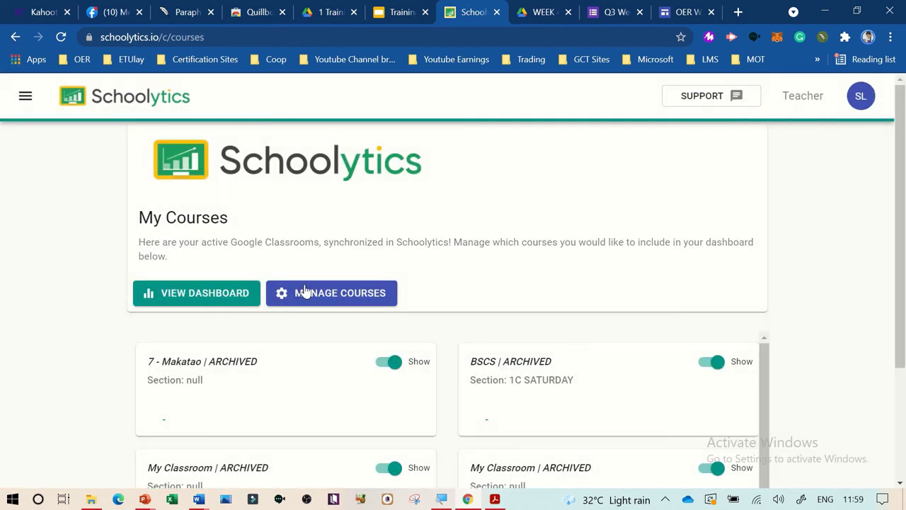
{"action": "scroll", "coordinate": [465, 355], "scroll_direction": "down", "scroll_amount": 2}
{"action": "scroll", "coordinate": [466, 356], "scroll_direction": "up", "scroll_amount": 2}
{"action": "scroll", "coordinate": [525, 399], "scroll_direction": "down", "scroll_amount": 2}
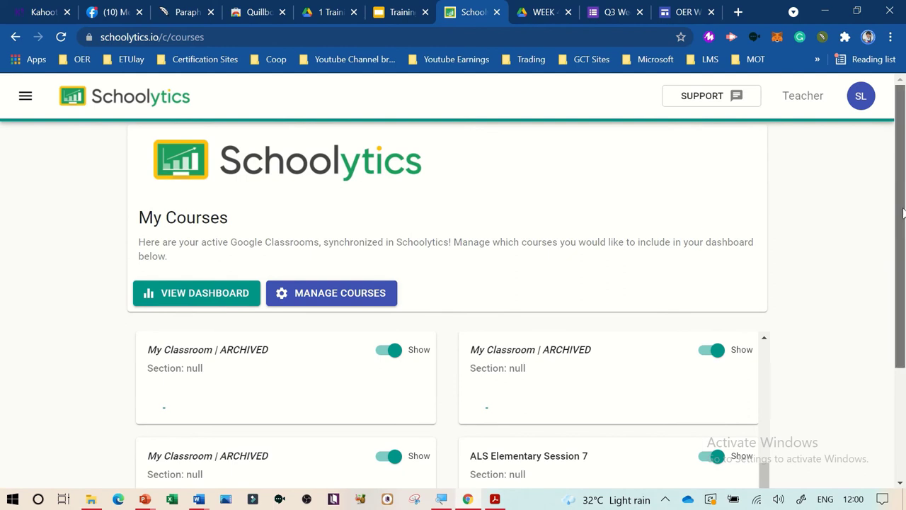
{"action": "left_click_drag", "start_coordinate": [901, 290], "coordinate": [903, 400]}
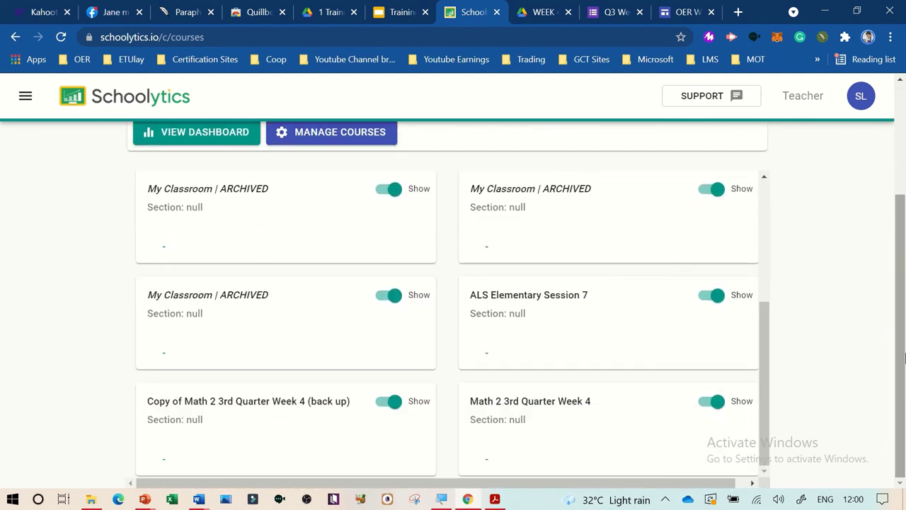
{"action": "left_click_drag", "start_coordinate": [904, 359], "coordinate": [896, 208]}
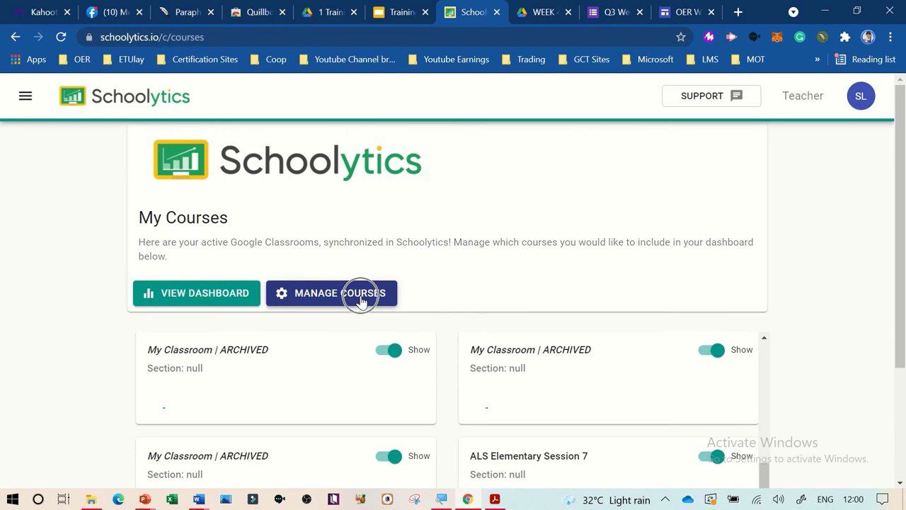
{"action": "left_click", "coordinate": [361, 301]}
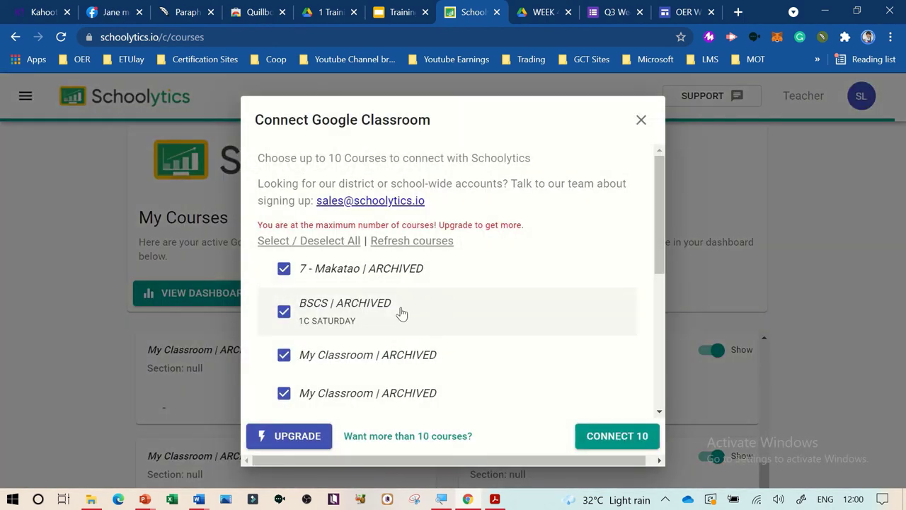
{"action": "scroll", "coordinate": [401, 313], "scroll_direction": "down", "scroll_amount": 1}
{"action": "scroll", "coordinate": [400, 312], "scroll_direction": "up", "scroll_amount": 1}
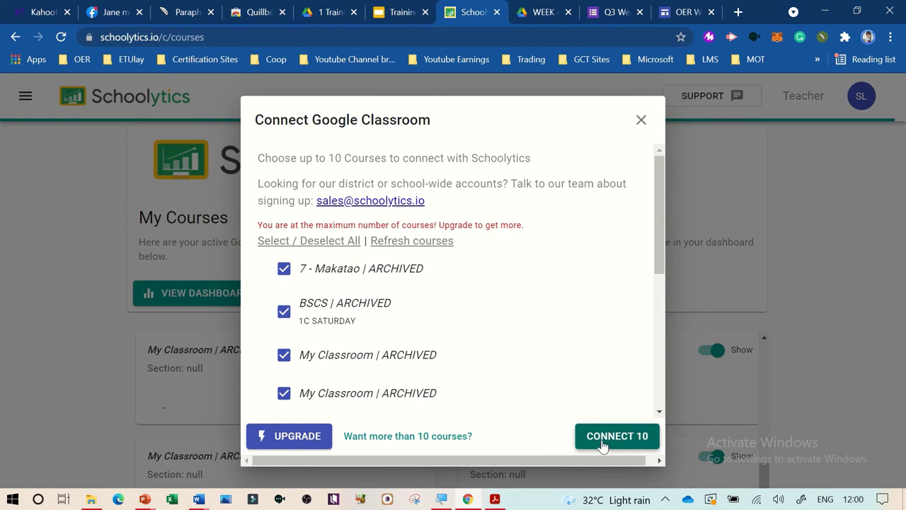
{"action": "left_click", "coordinate": [642, 122]}
Go to the Student Groups page from the main menu
{"action": "left_click", "coordinate": [36, 104]}
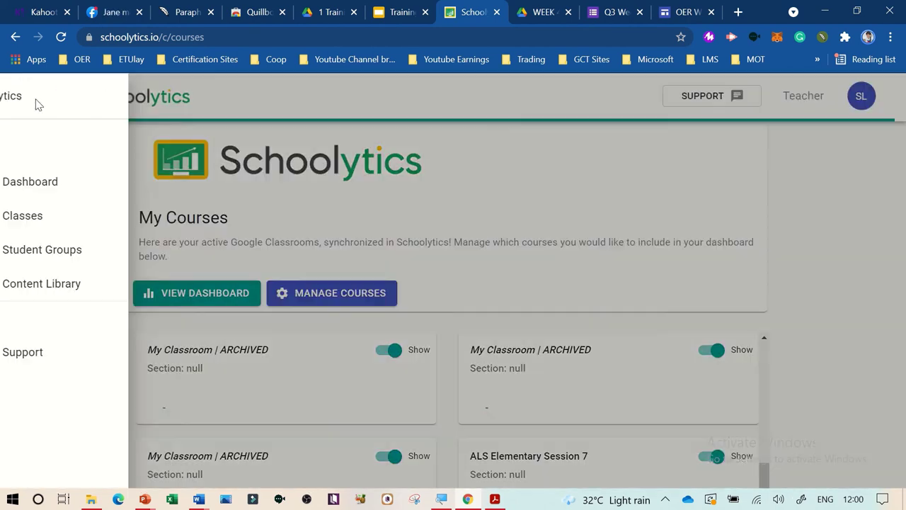
{"action": "left_click", "coordinate": [96, 260]}
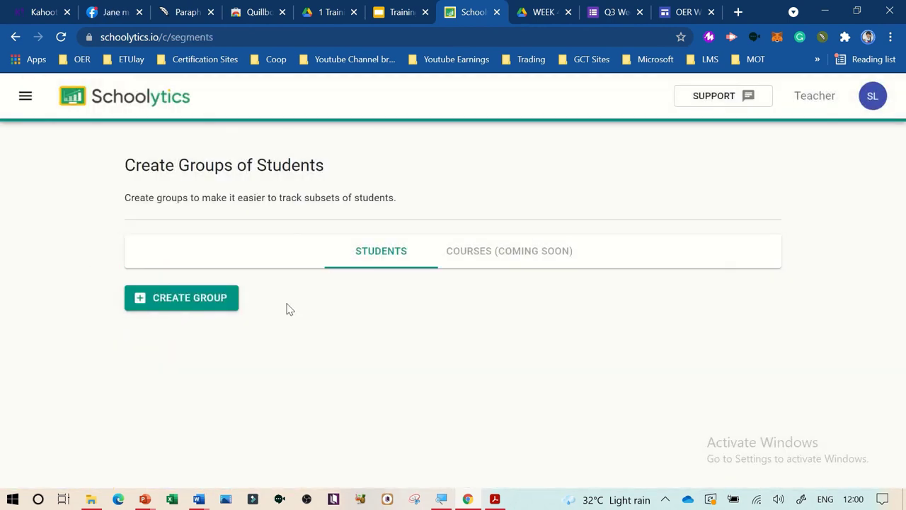
{"action": "left_click", "coordinate": [218, 298]}
Open the SL avatar's account menu and look through its tool and account options
{"action": "left_click", "coordinate": [873, 104]}
{"action": "left_click", "coordinate": [818, 192]}
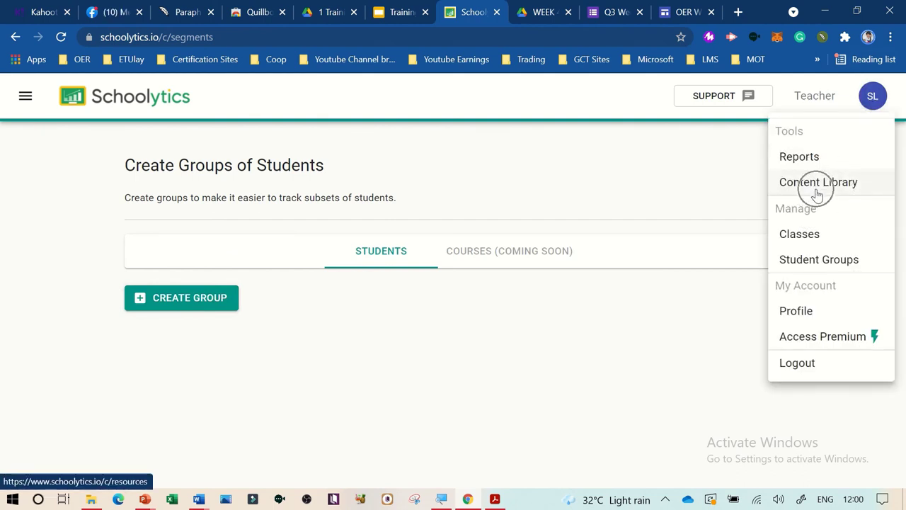
{"action": "left_click", "coordinate": [819, 238]}
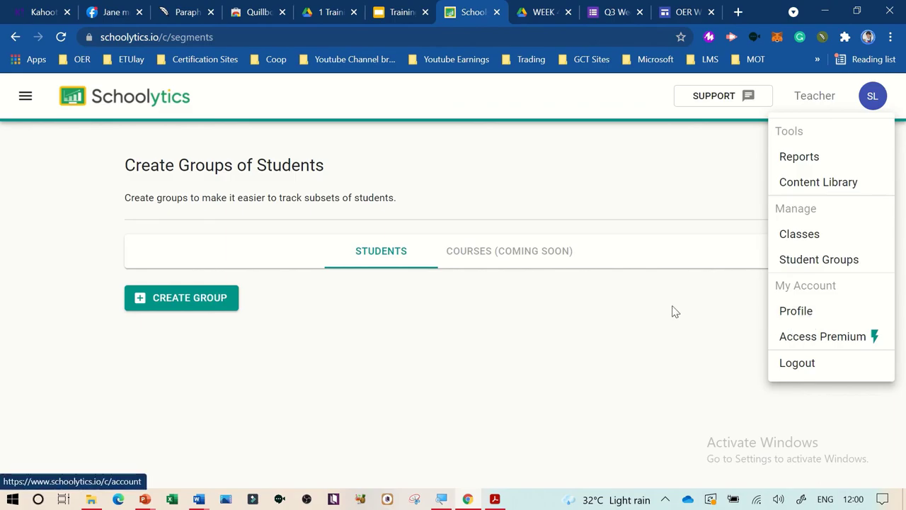